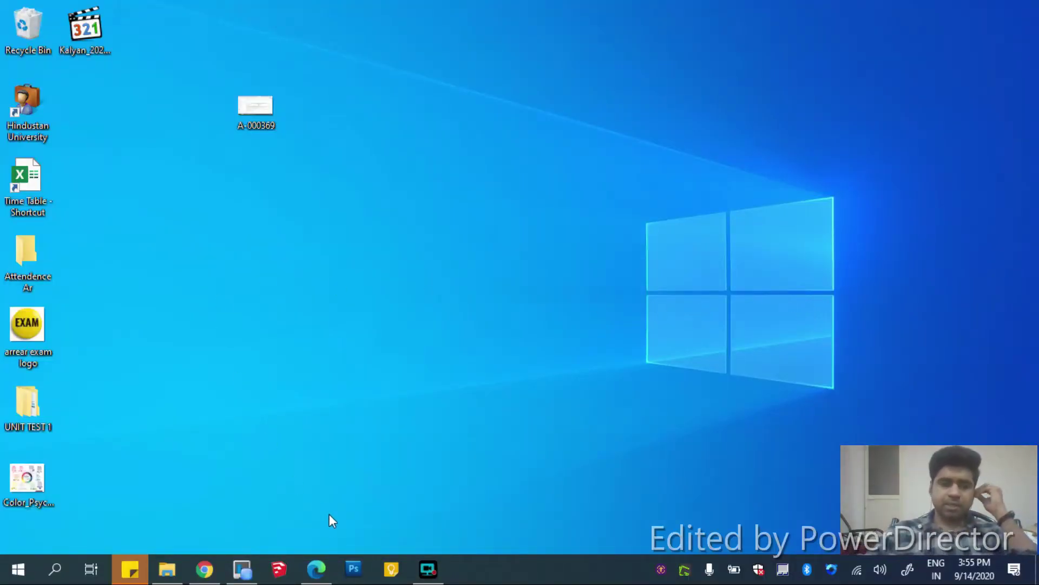
Return to the channel home page in the browser and open, then close, the account menu
{"action": "left_click", "coordinate": [204, 568]}
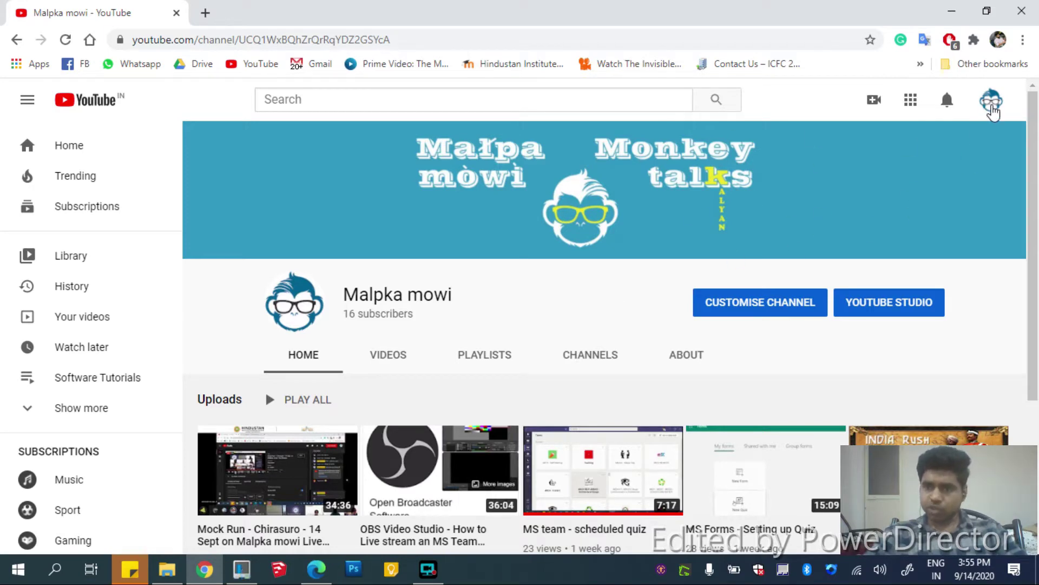
{"action": "left_click", "coordinate": [989, 104]}
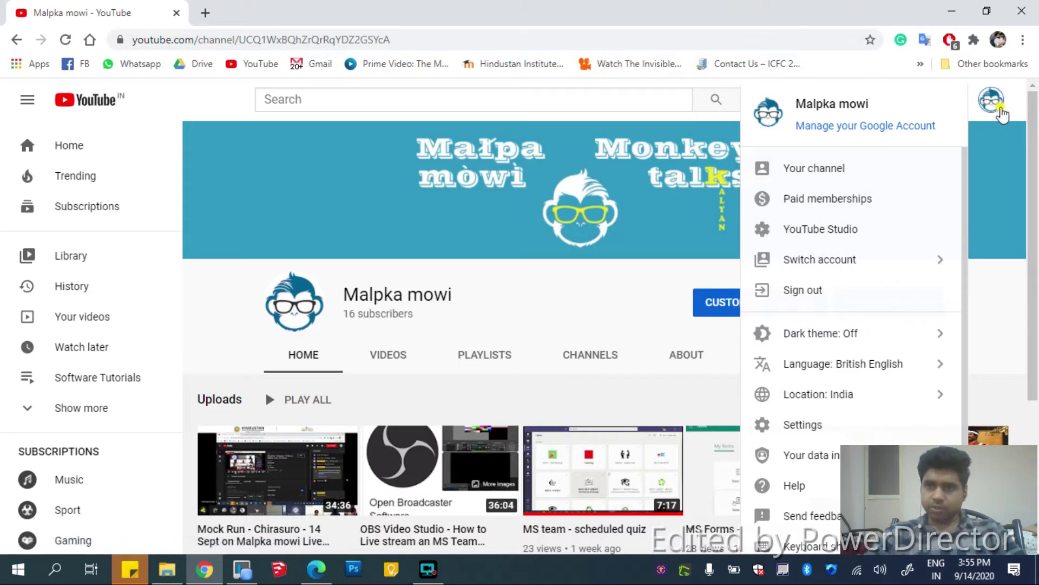
{"action": "left_click", "coordinate": [989, 102]}
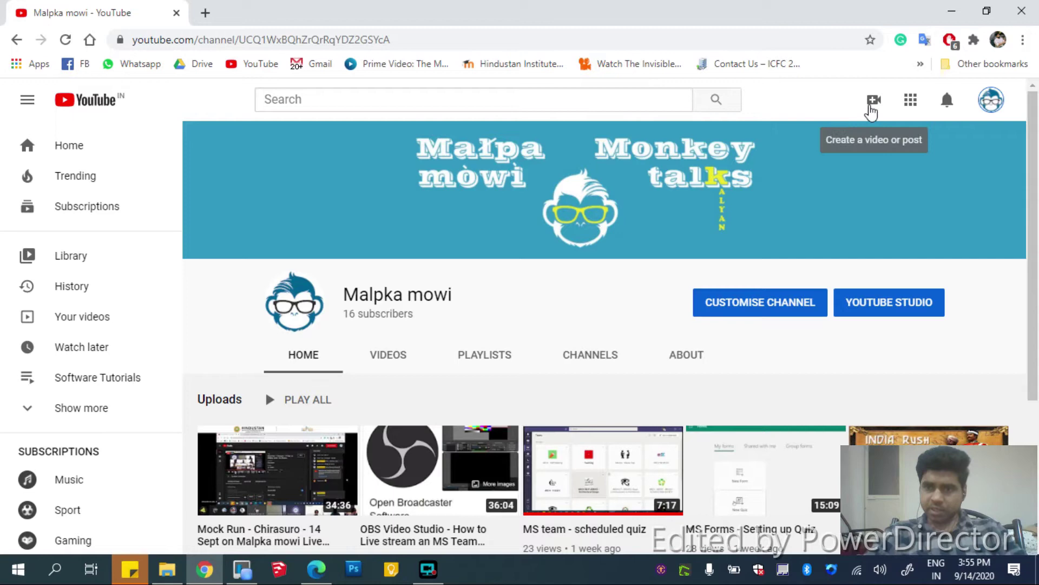
Choose Go live from the camera menu and briefly reveal, then hide, the stream key
{"action": "left_click", "coordinate": [871, 108]}
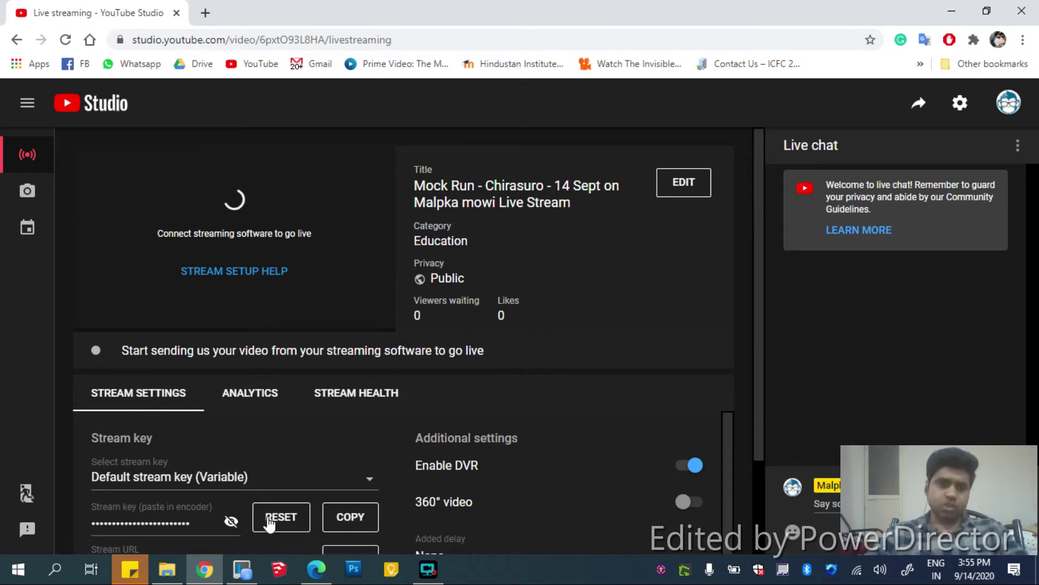
{"action": "left_click", "coordinate": [233, 523]}
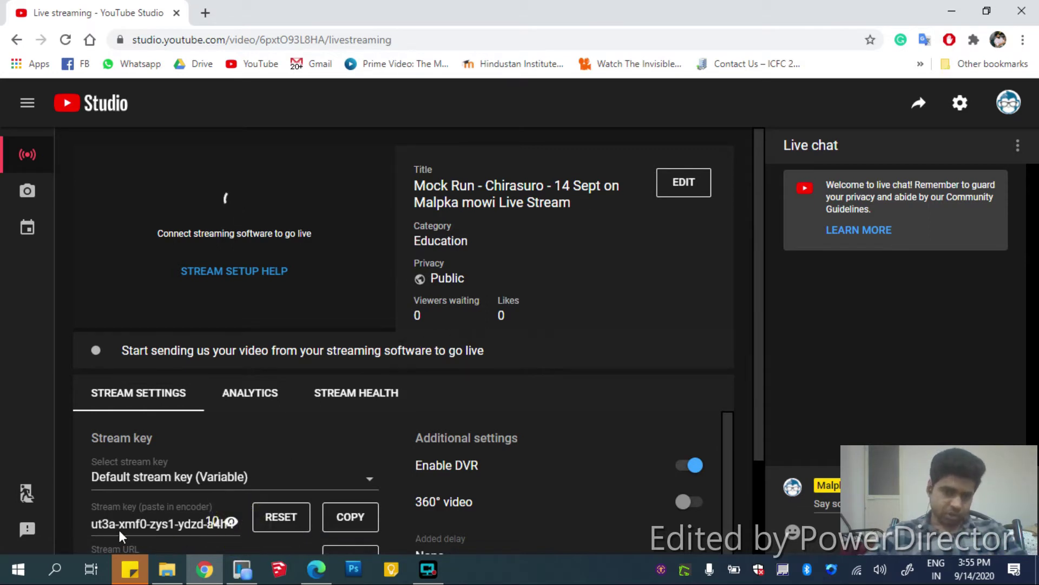
{"action": "left_click", "coordinate": [231, 522]}
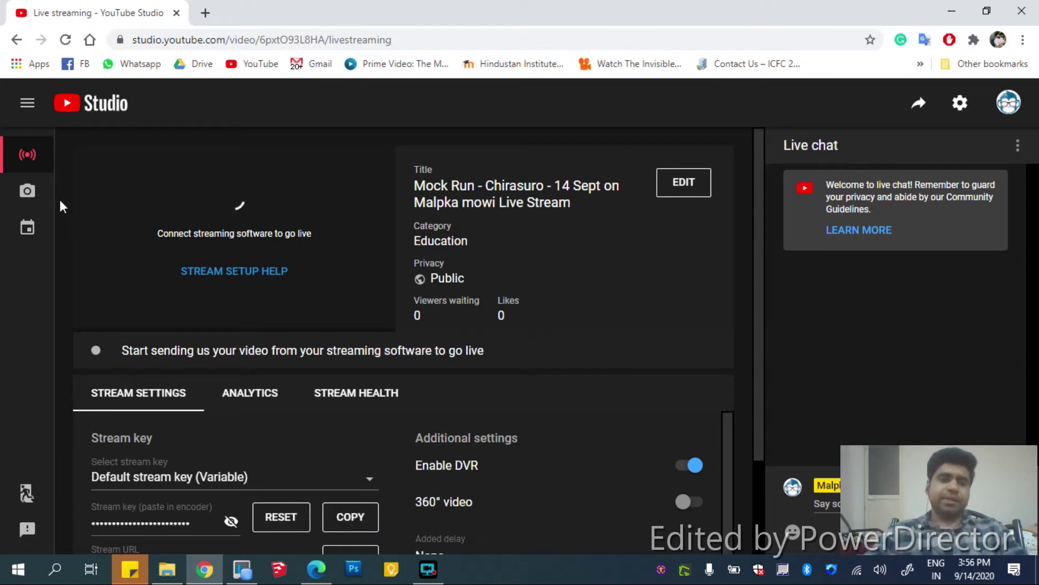
Switch to webcam streaming, then go to the Manage page of scheduled streams
{"action": "left_click", "coordinate": [36, 201]}
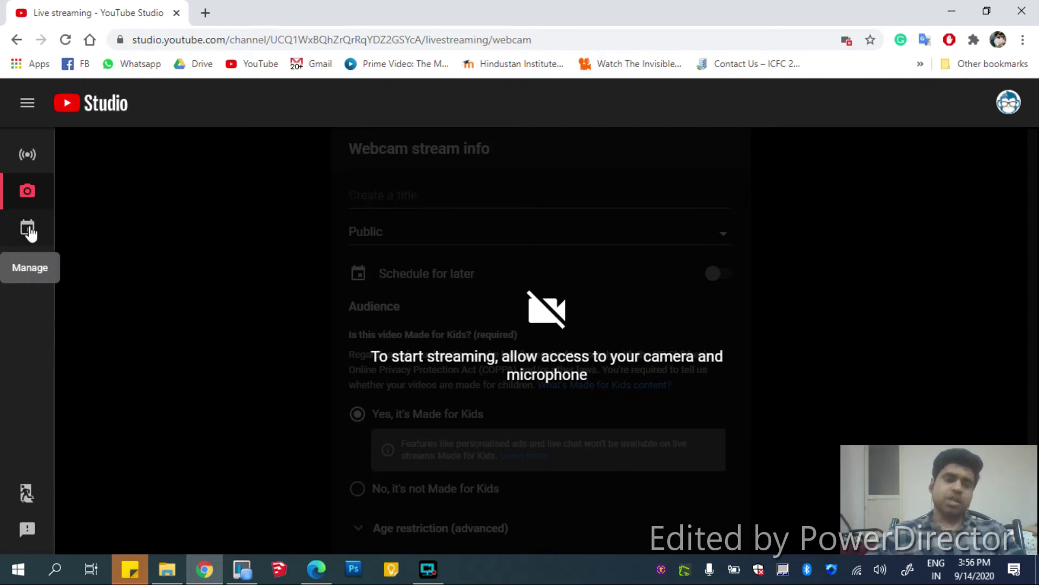
{"action": "left_click", "coordinate": [30, 233]}
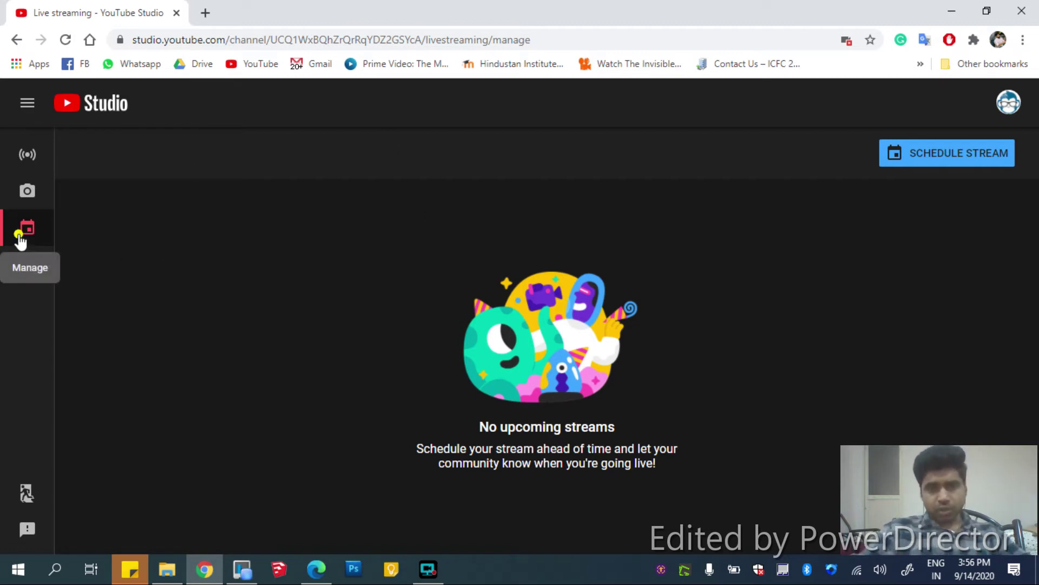
Start scheduling a new stream and title it 'sample 1'
{"action": "left_click", "coordinate": [23, 247]}
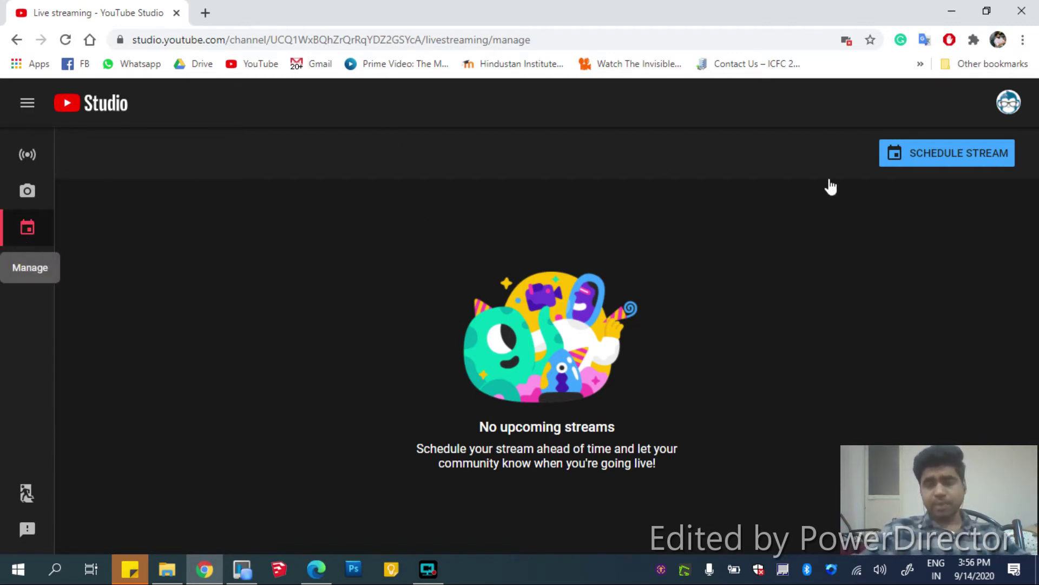
{"action": "left_click", "coordinate": [946, 155]}
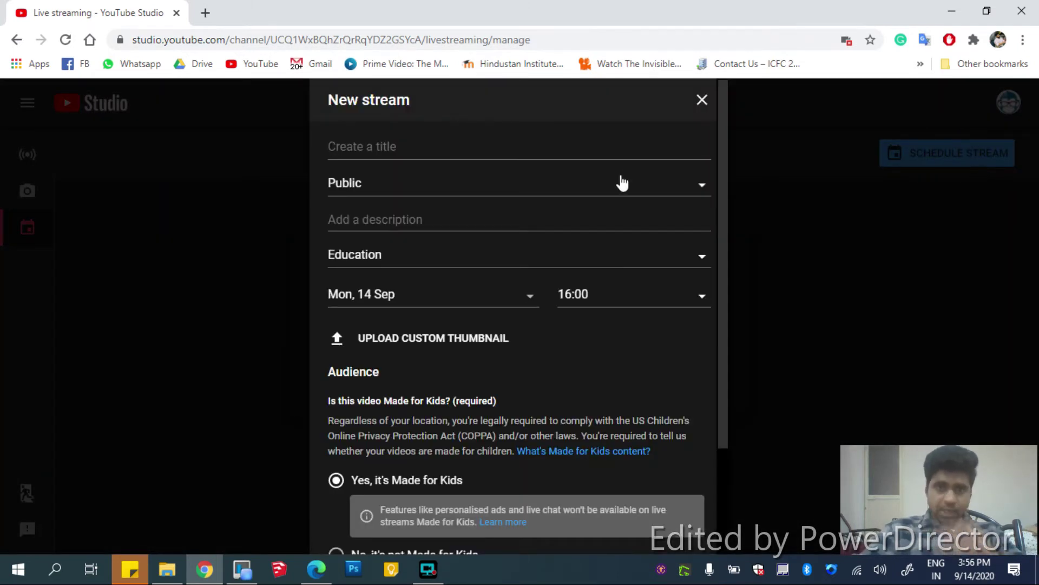
{"action": "left_click", "coordinate": [591, 150]}
{"action": "type", "text": "samp"}
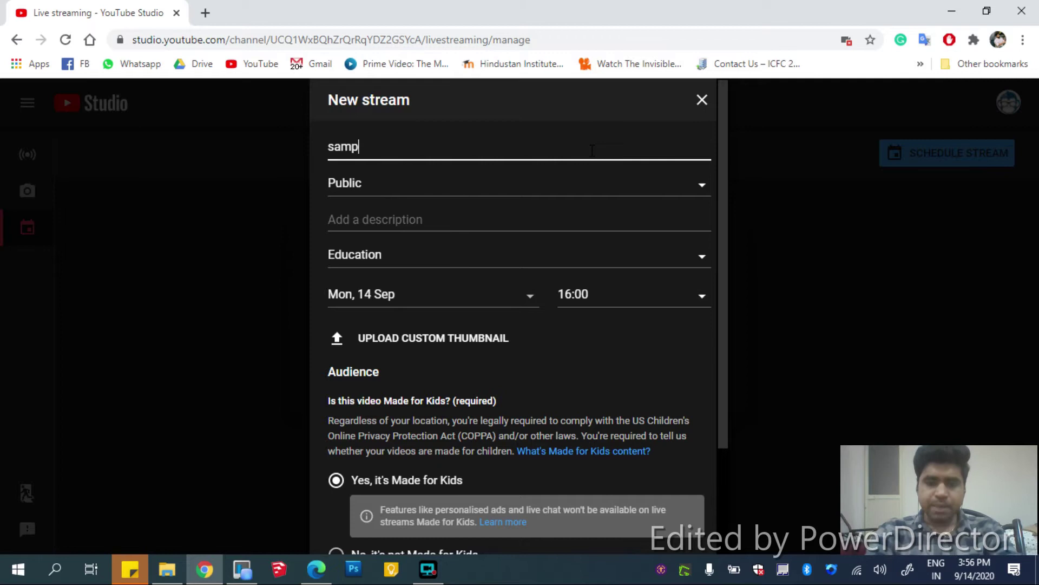
{"action": "type", "text": "le 1"}
Keep the stream Public and add the description 'sample fo r tutorial'
{"action": "left_click", "coordinate": [564, 183]}
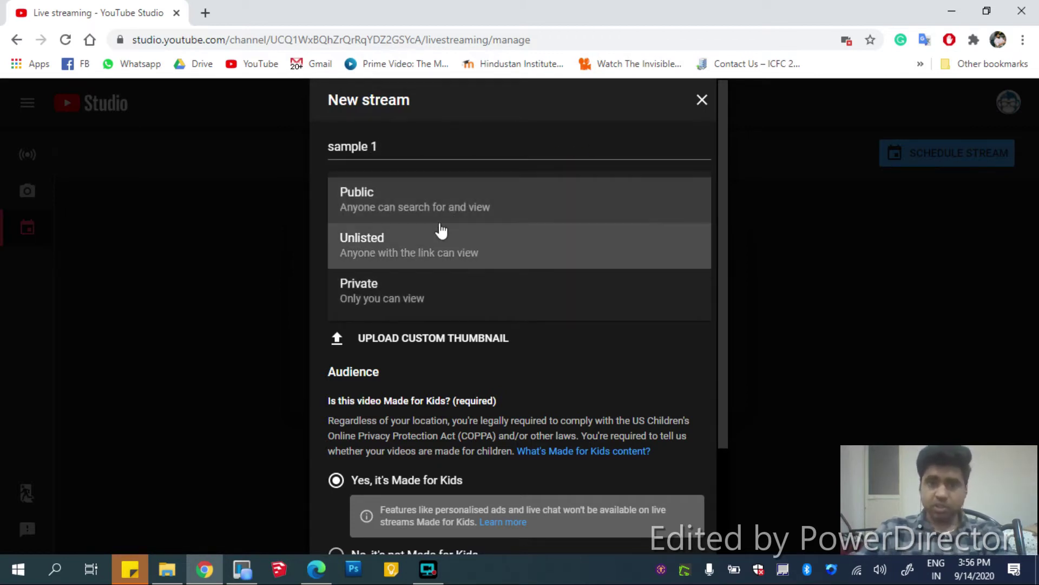
{"action": "left_click", "coordinate": [429, 201]}
{"action": "left_click", "coordinate": [427, 216]}
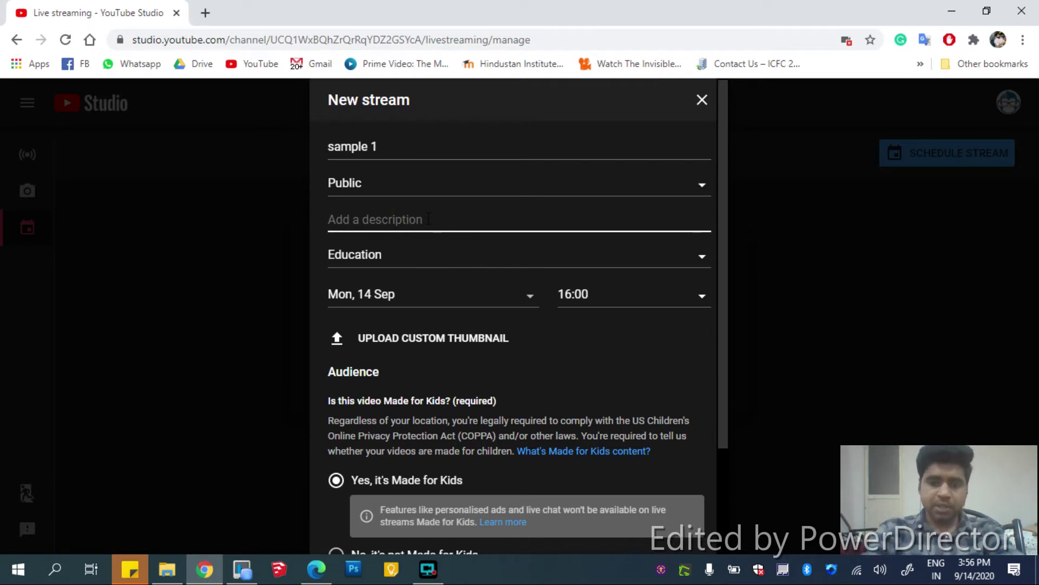
{"action": "type", "text": "sample fo r tutorial"}
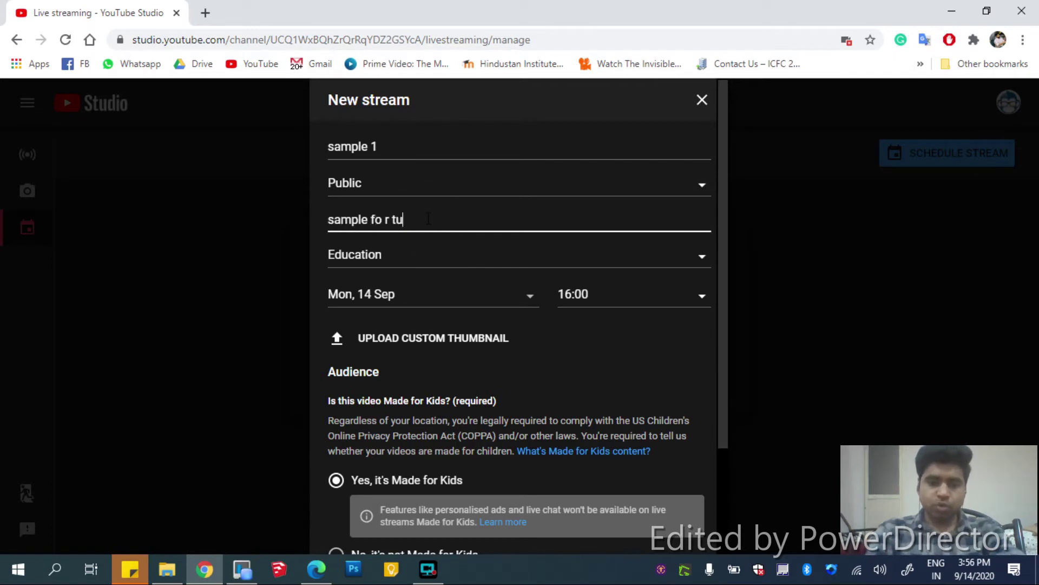
{"action": "left_click", "coordinate": [439, 255]}
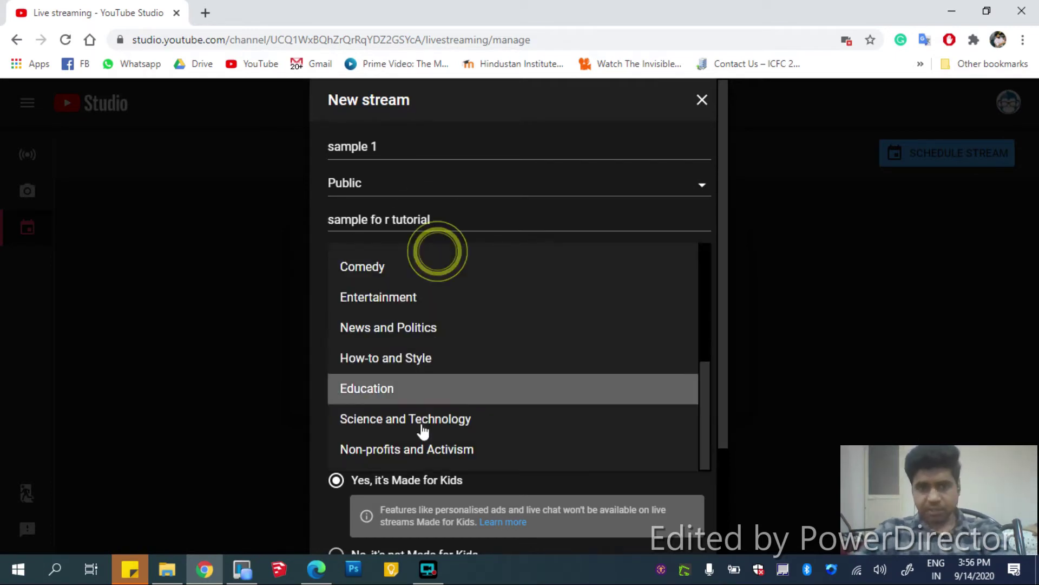
Keep the Education category and schedule the stream for Wed, 16 Sep at 15:55
{"action": "left_click", "coordinate": [423, 388]}
{"action": "left_click", "coordinate": [396, 298]}
{"action": "left_click", "coordinate": [441, 472]}
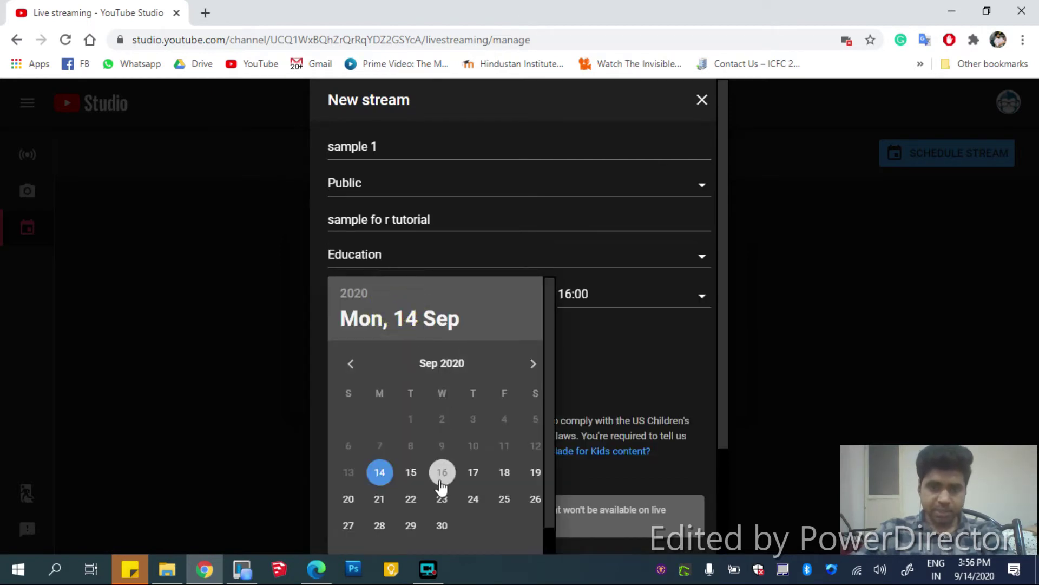
{"action": "left_click", "coordinate": [577, 295]}
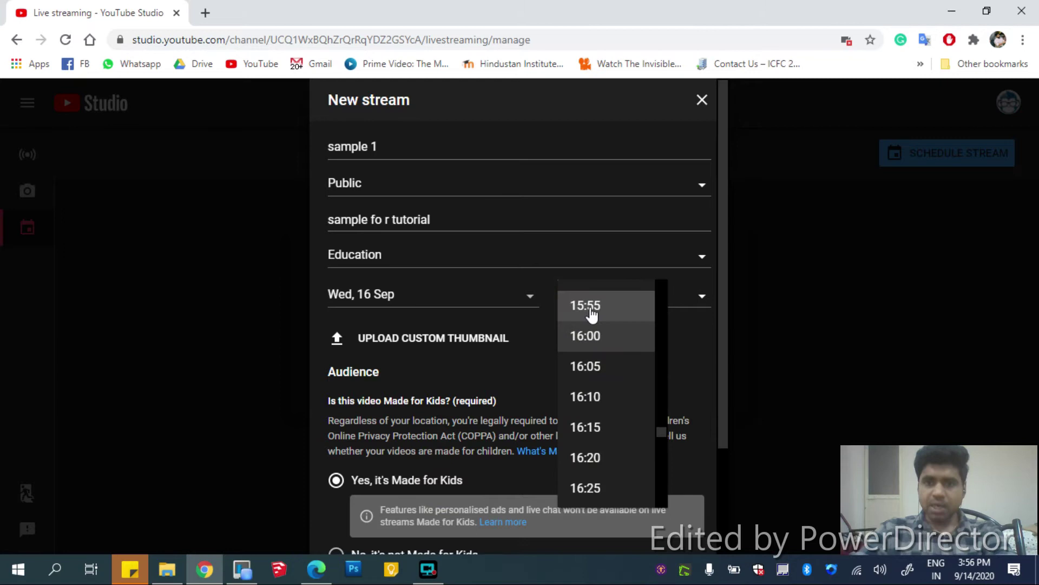
{"action": "left_click", "coordinate": [586, 306]}
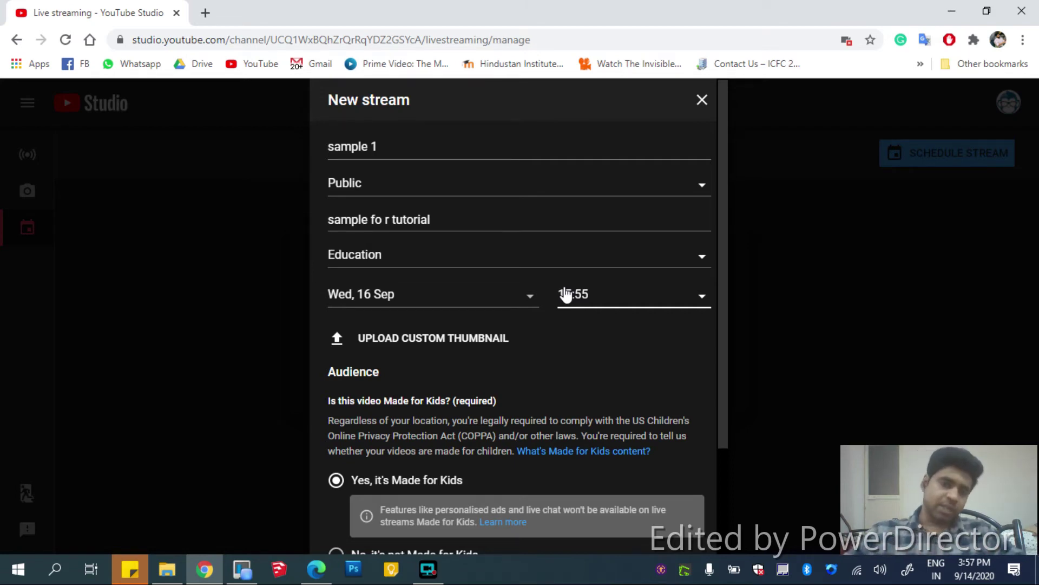
{"action": "scroll", "coordinate": [566, 294], "scroll_direction": "down", "scroll_amount": 3}
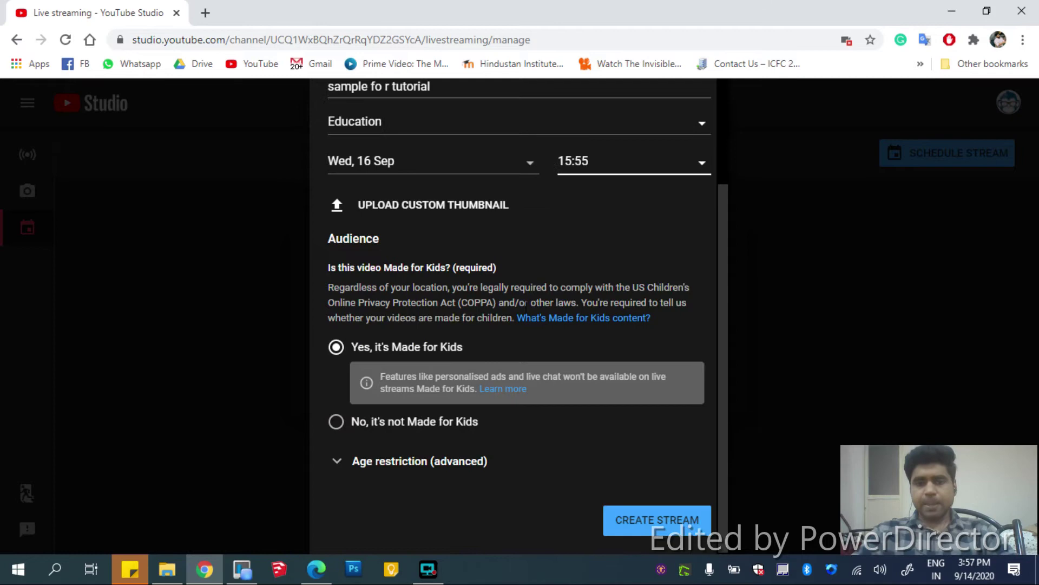
Upload Color_Psychology_Guide-1024x829 as the stream's custom thumbnail
{"action": "left_click", "coordinate": [398, 212]}
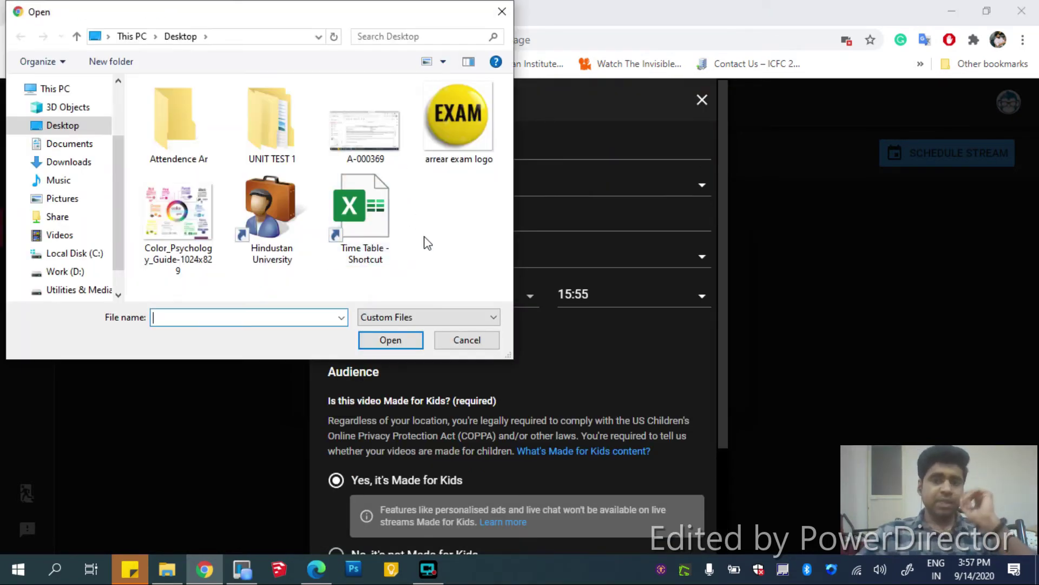
{"action": "left_click", "coordinate": [186, 238]}
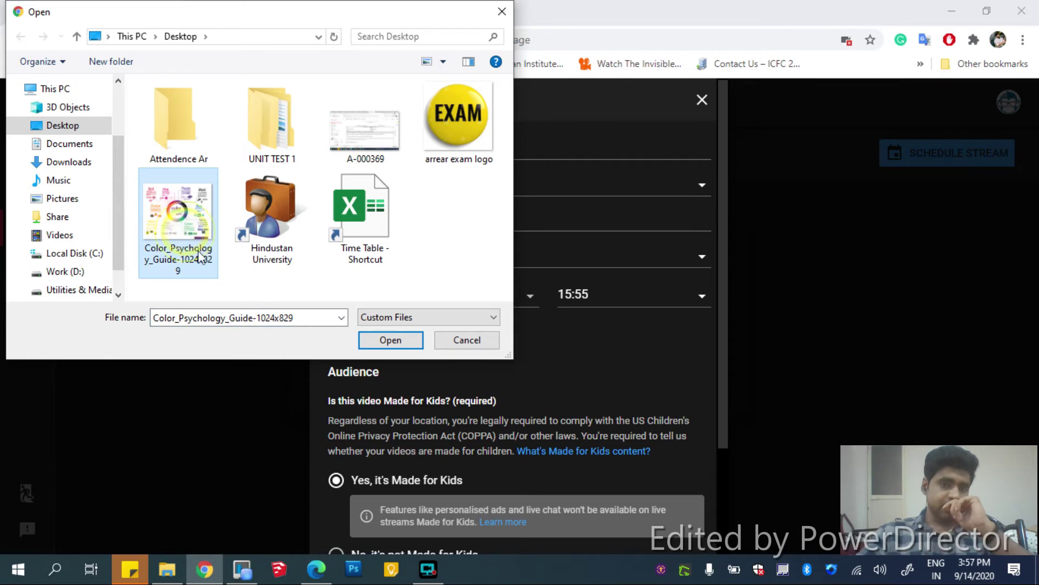
{"action": "left_click", "coordinate": [379, 341]}
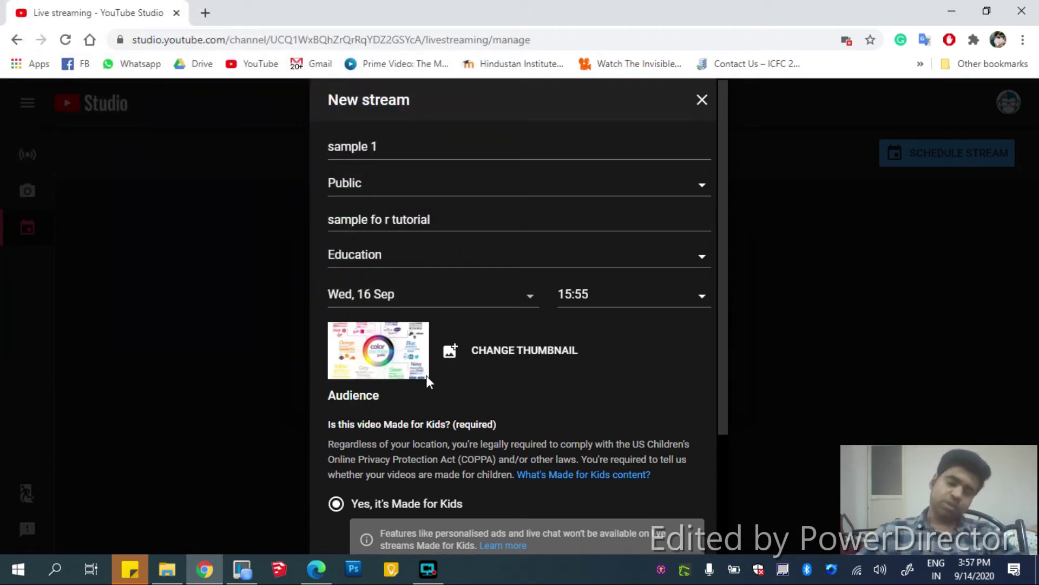
Mark the stream as not Made for Kids, leaving age restriction off
{"action": "scroll", "coordinate": [426, 376], "scroll_direction": "down", "scroll_amount": 3}
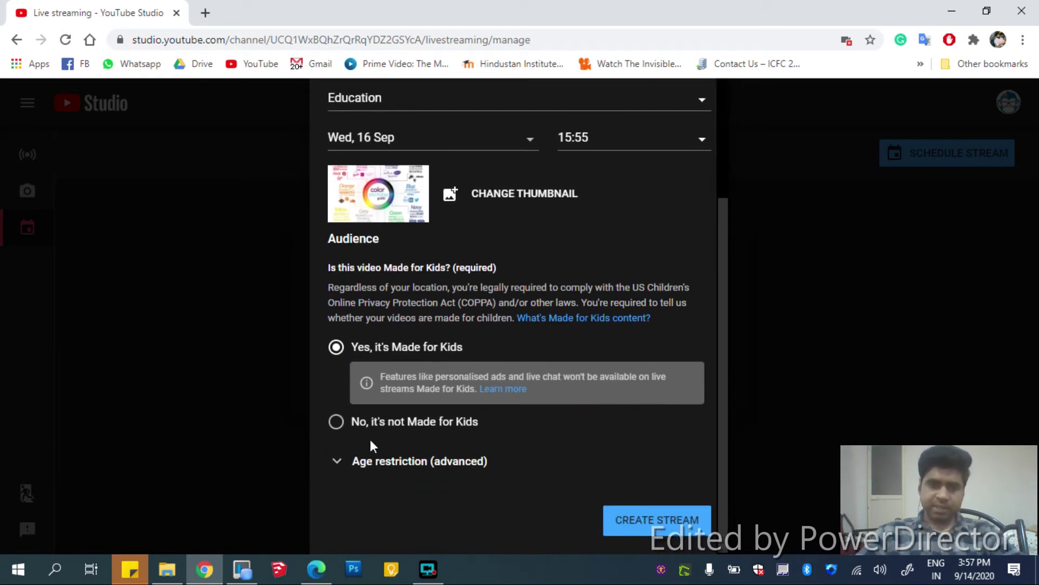
{"action": "left_click", "coordinate": [437, 457]}
{"action": "scroll", "coordinate": [440, 385], "scroll_direction": "down", "scroll_amount": 5}
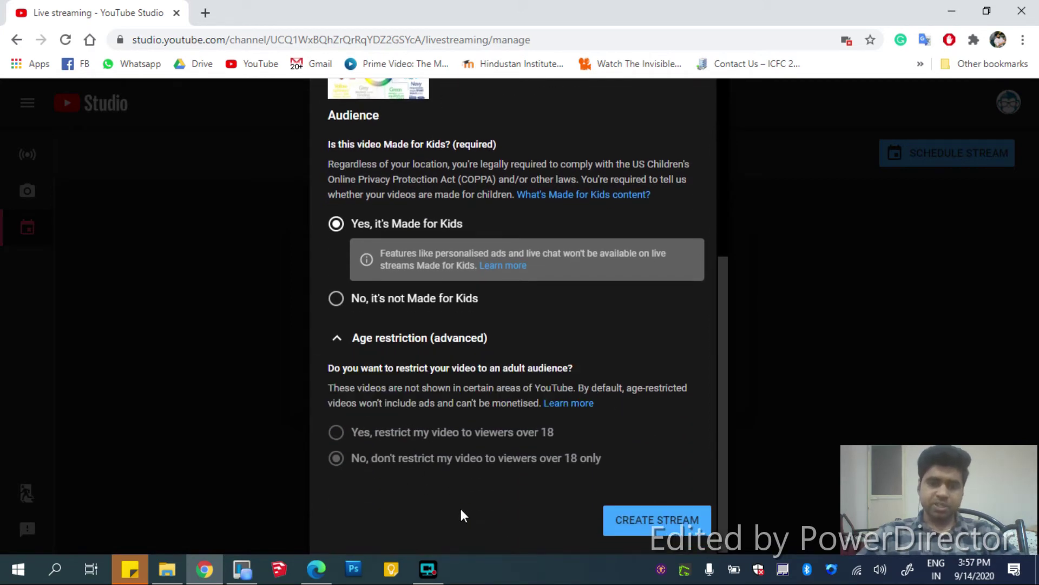
{"action": "left_click", "coordinate": [339, 302]}
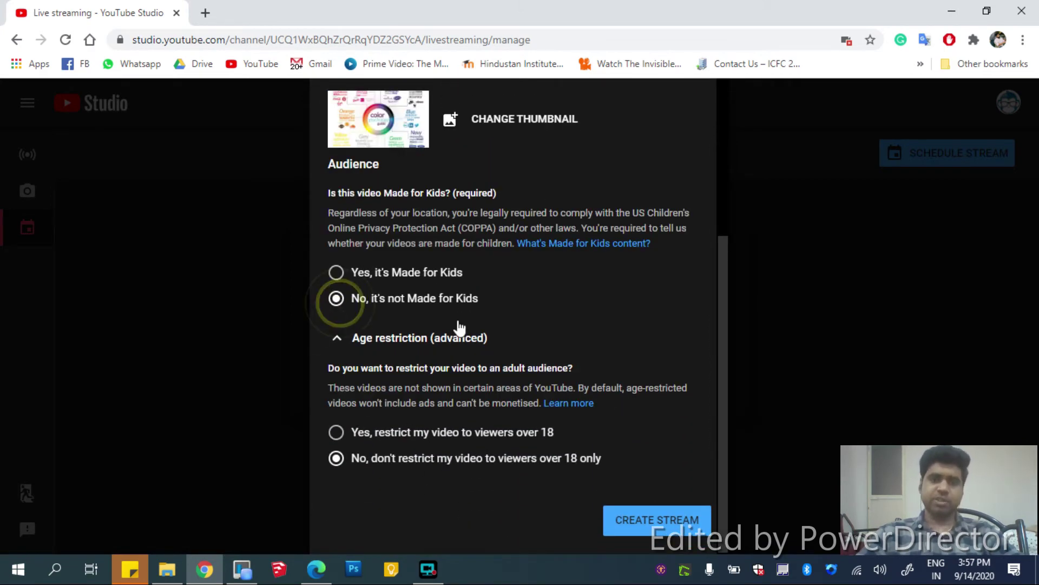
{"action": "scroll", "coordinate": [443, 434], "scroll_direction": "up", "scroll_amount": 4}
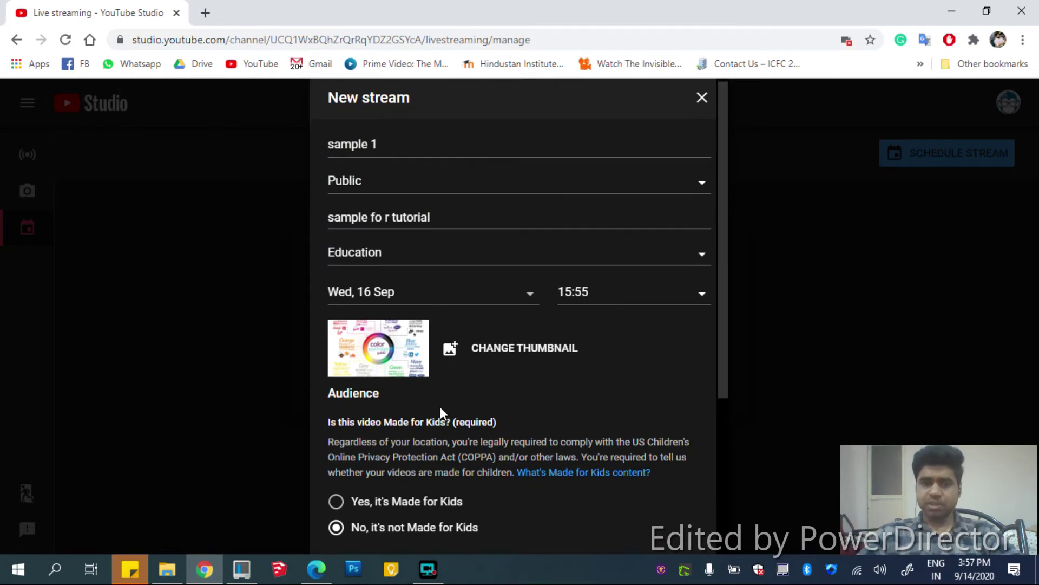
{"action": "scroll", "coordinate": [440, 411], "scroll_direction": "down", "scroll_amount": 4}
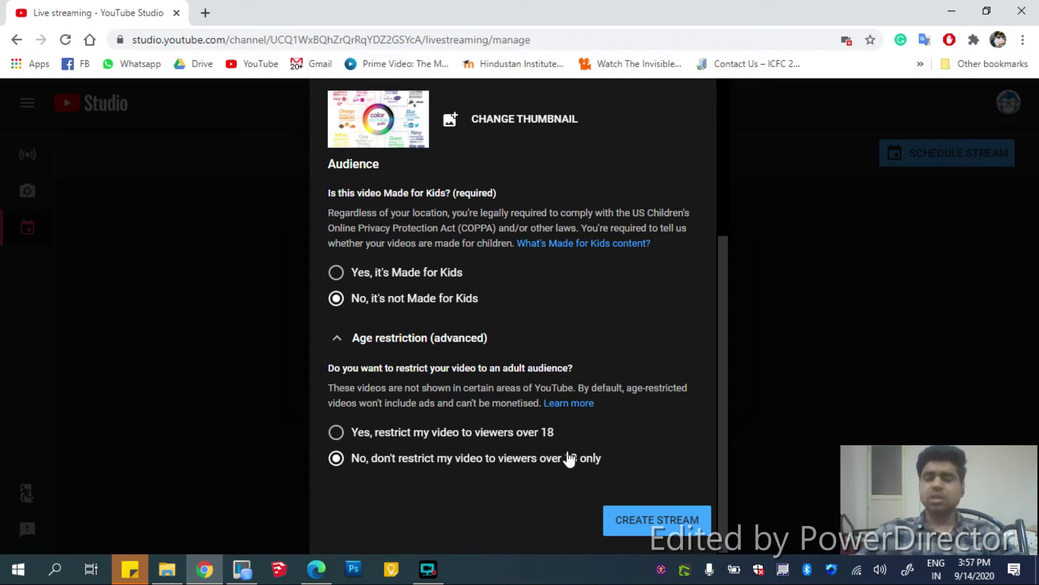
{"action": "scroll", "coordinate": [720, 436], "scroll_direction": "up", "scroll_amount": 2}
{"action": "scroll", "coordinate": [713, 368], "scroll_direction": "down", "scroll_amount": 2}
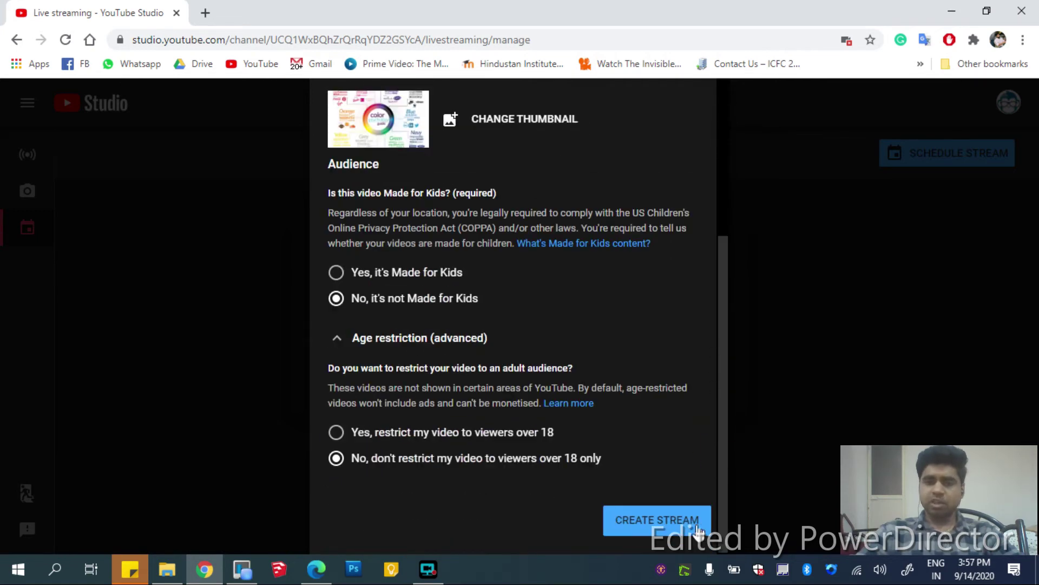
Create the sample 1 stream, copy its shareable link and test it in a new tab
{"action": "left_click", "coordinate": [638, 523]}
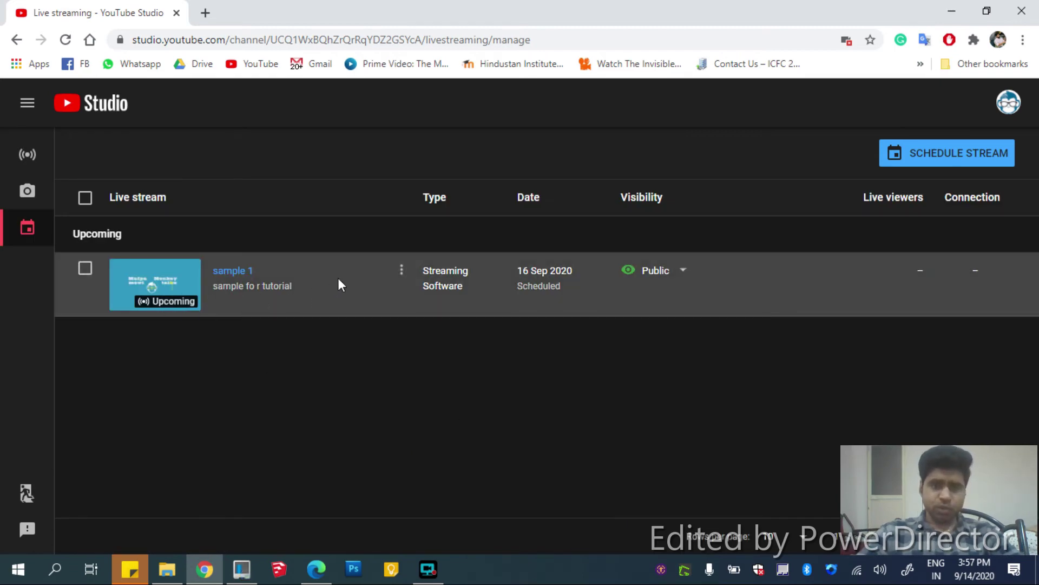
{"action": "left_click", "coordinate": [401, 270]}
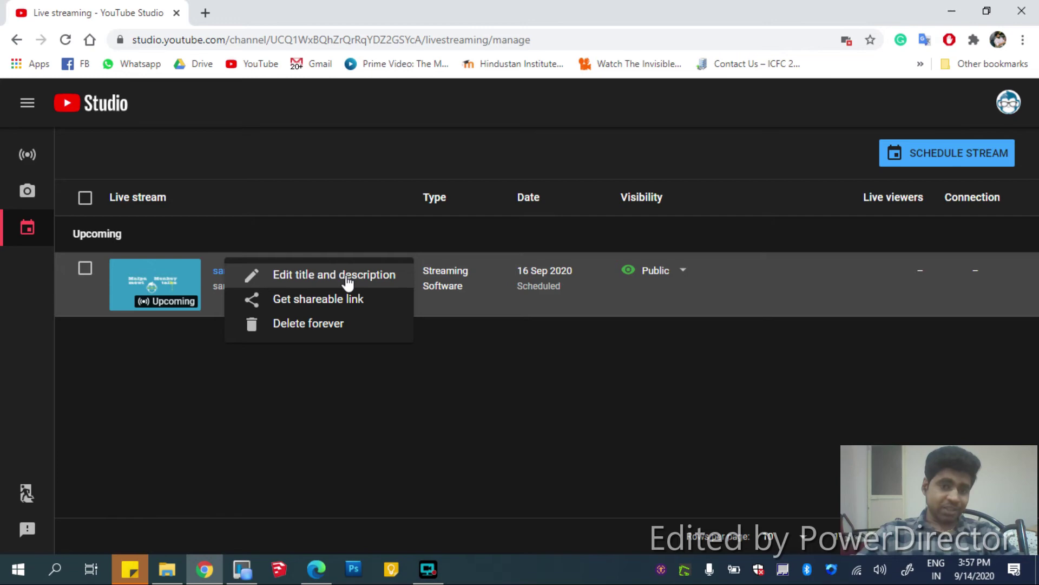
{"action": "left_click", "coordinate": [328, 303]}
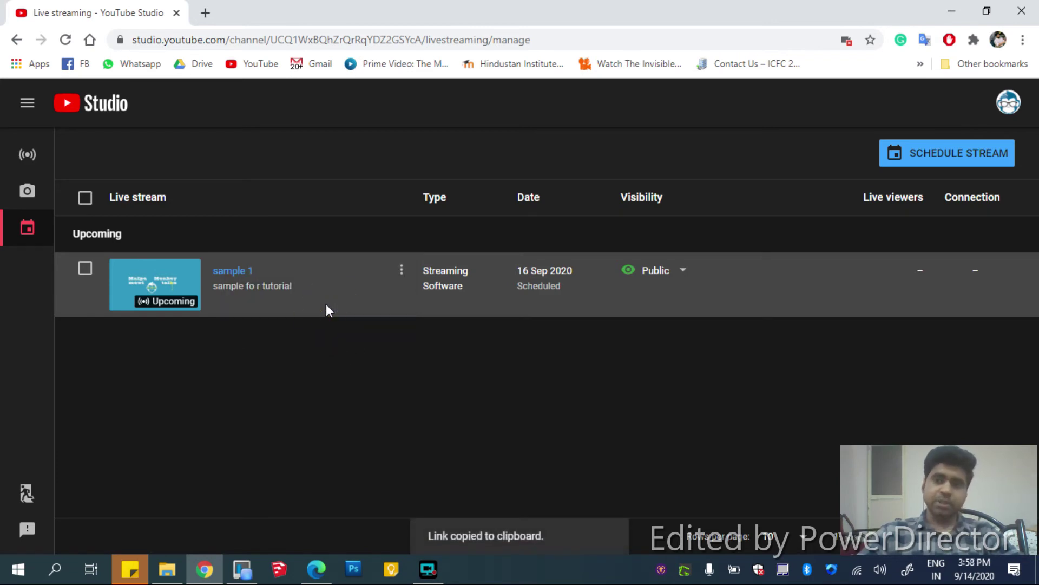
{"action": "key", "text": "ctrl+t"}
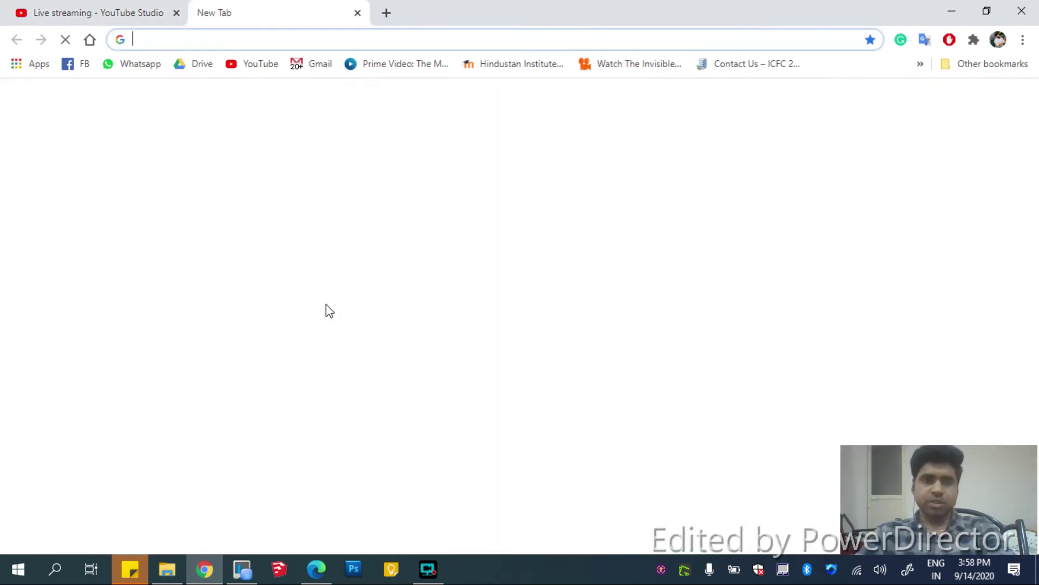
{"action": "key", "text": "ctrl+v"}
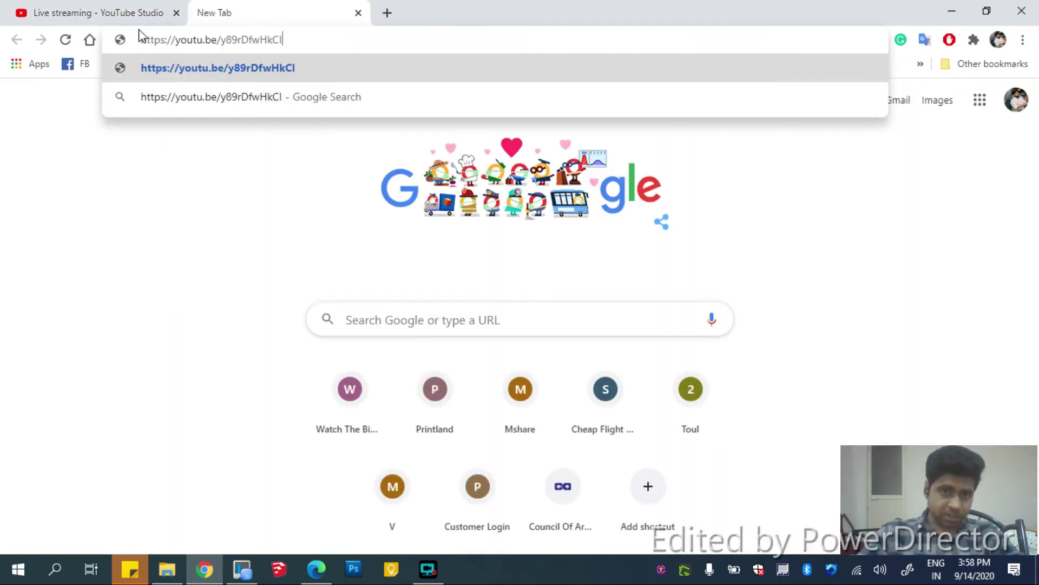
{"action": "left_click_drag", "start_coordinate": [142, 40], "coordinate": [282, 40]}
{"action": "left_click", "coordinate": [309, 42]}
{"action": "left_click", "coordinate": [358, 13]}
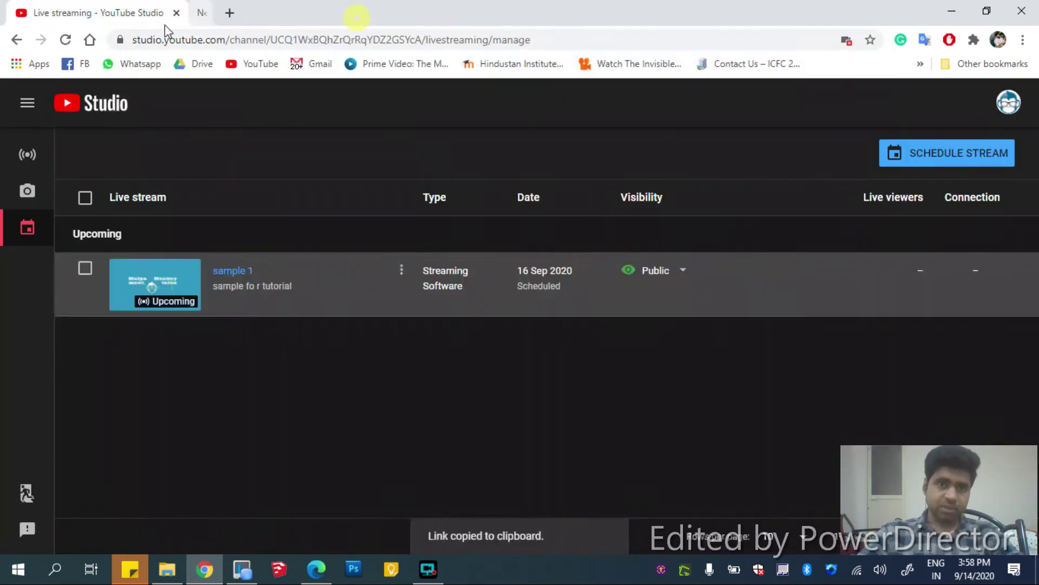
{"action": "left_click", "coordinate": [118, 16]}
Permanently delete the sample 1 stream, acknowledging the deletion can't be undone
{"action": "left_click", "coordinate": [396, 272]}
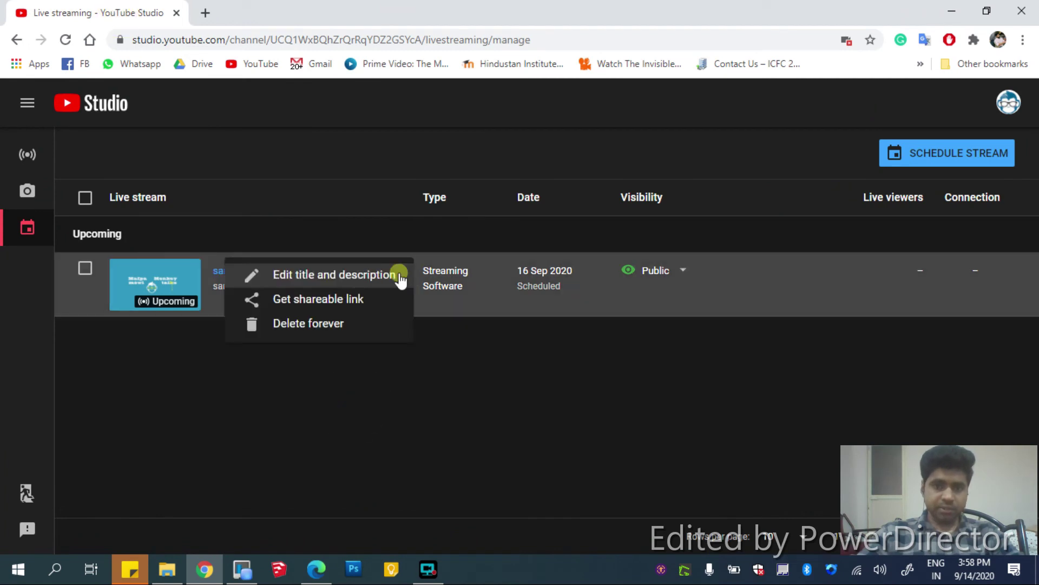
{"action": "left_click", "coordinate": [352, 322]}
{"action": "left_click", "coordinate": [479, 368]}
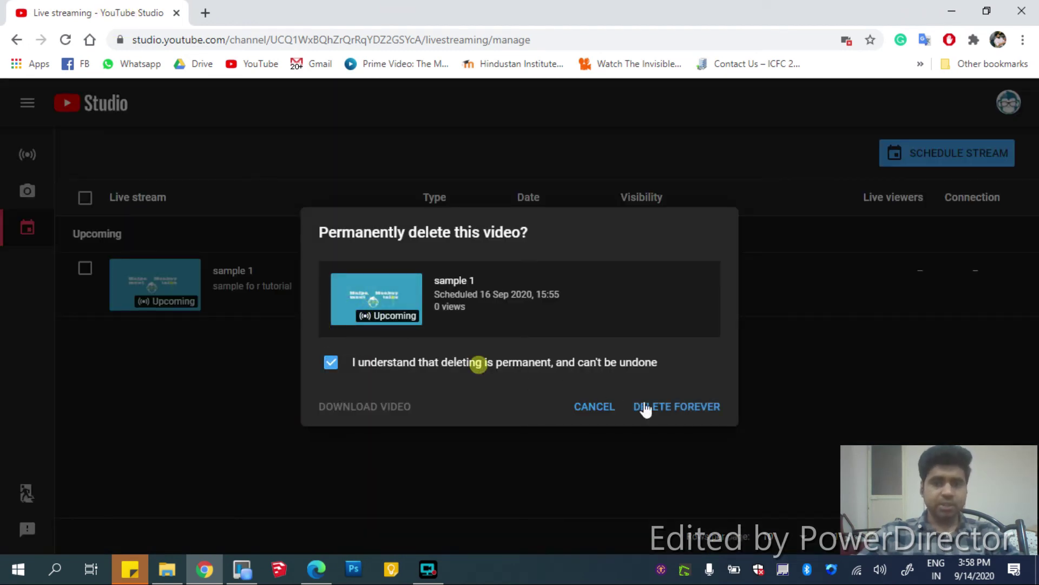
{"action": "left_click", "coordinate": [671, 410]}
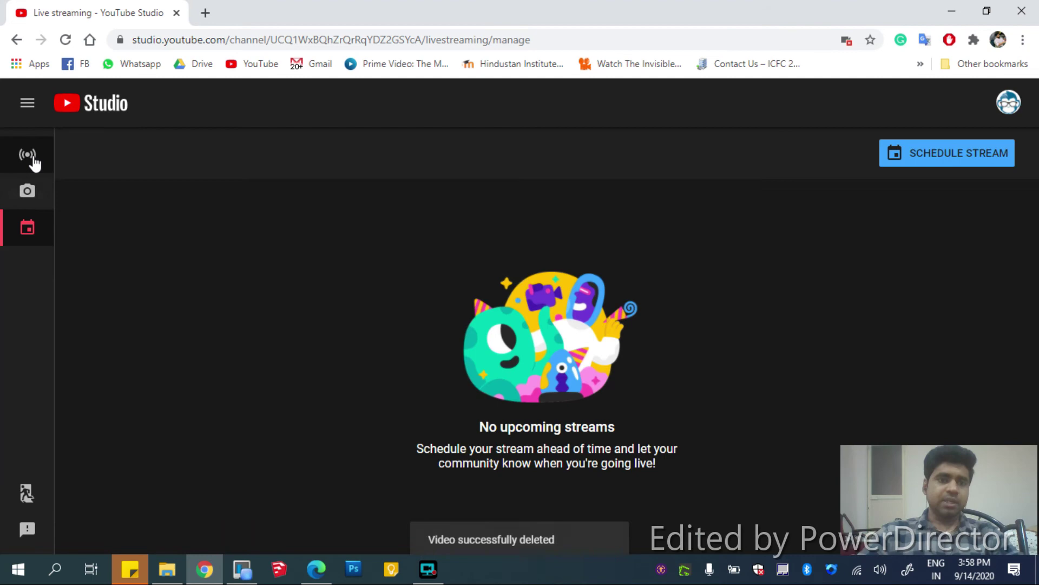
In the live dashboard, try Ultra low-latency, then set stream latency back to Normal latency
{"action": "left_click", "coordinate": [30, 156]}
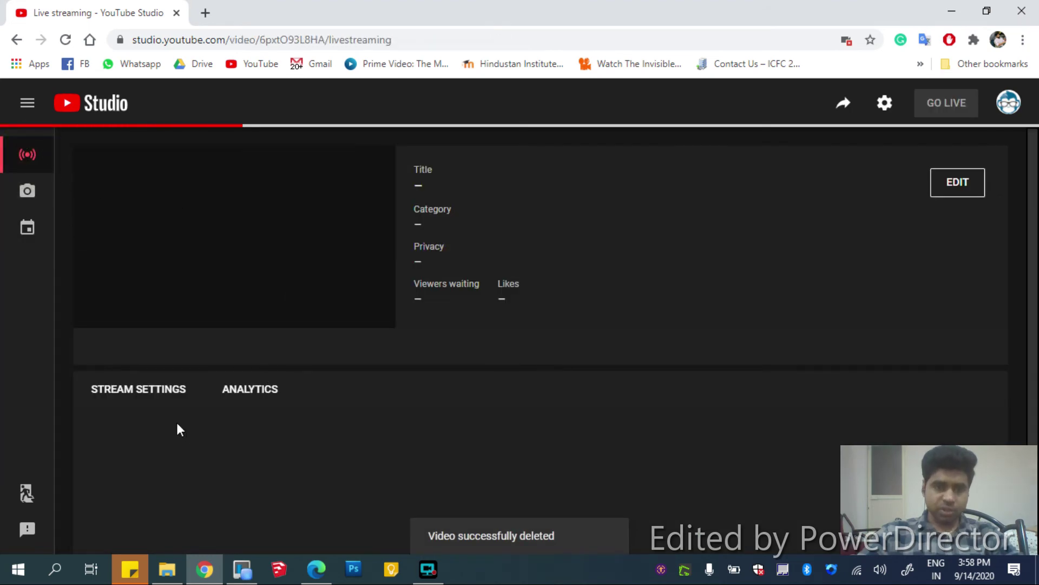
{"action": "scroll", "coordinate": [156, 404], "scroll_direction": "down", "scroll_amount": 2}
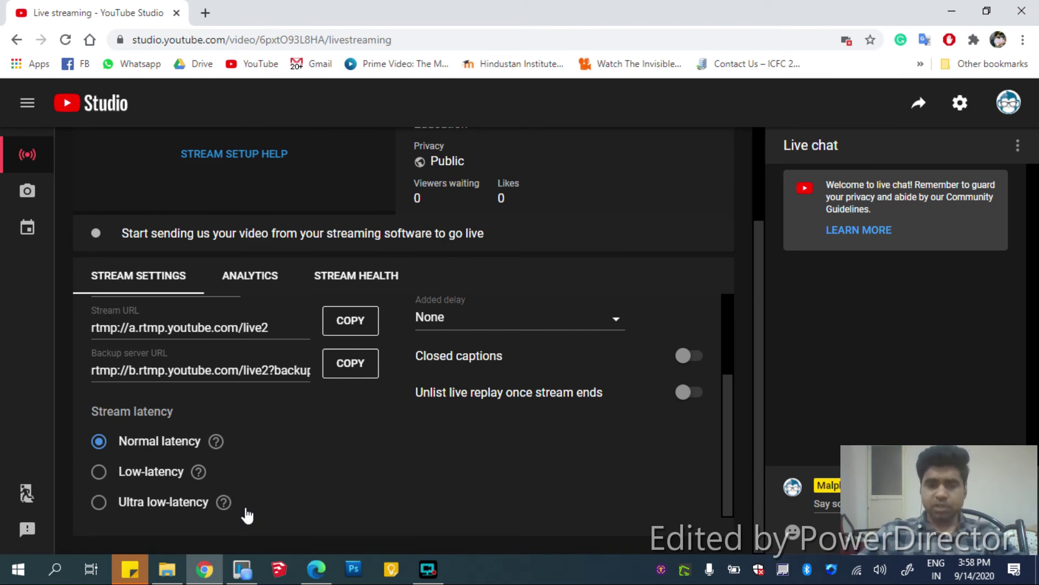
{"action": "left_click", "coordinate": [99, 503]}
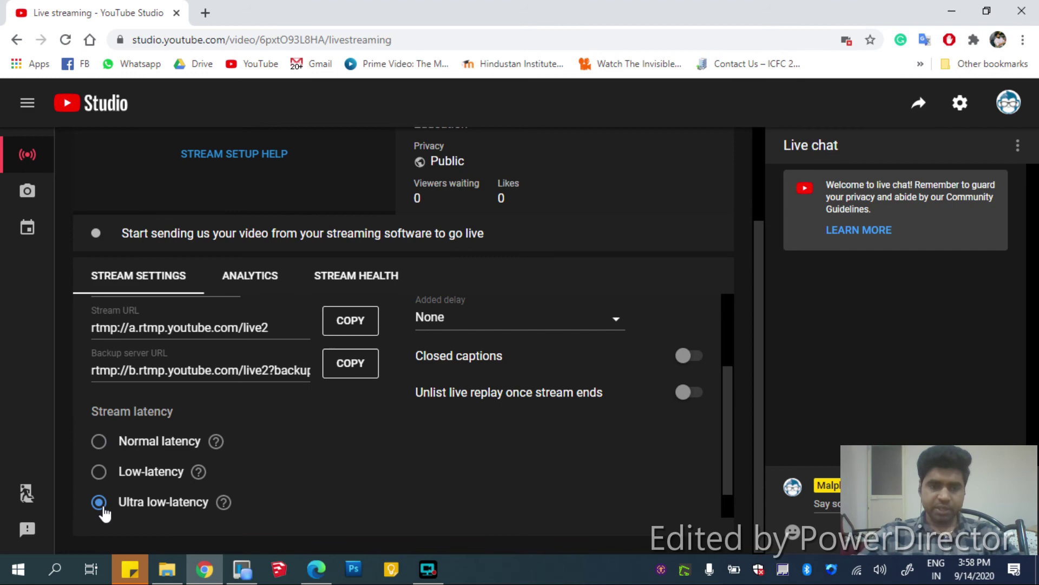
{"action": "left_click", "coordinate": [100, 443]}
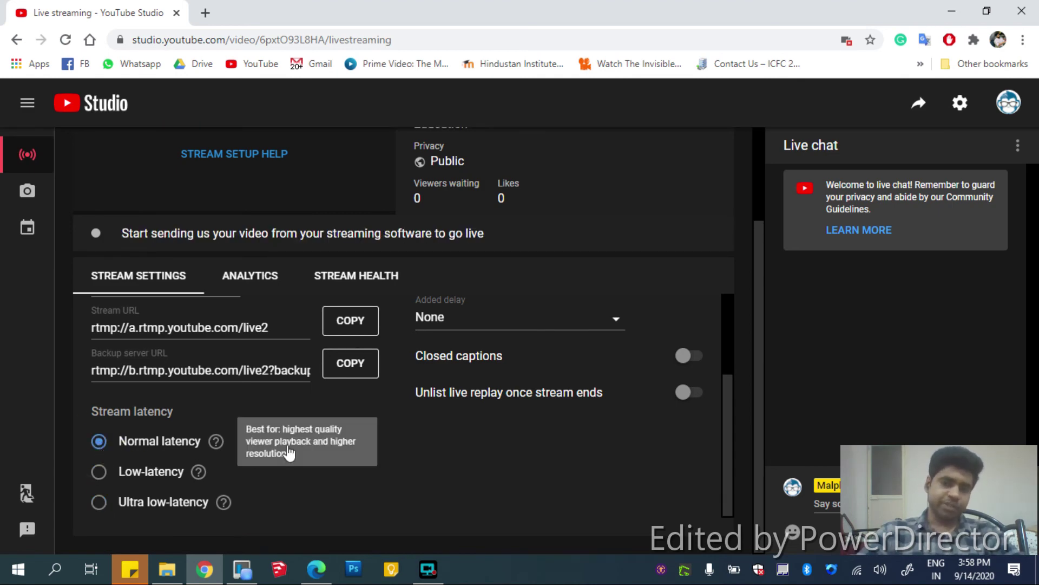
{"action": "scroll", "coordinate": [748, 469], "scroll_direction": "up", "scroll_amount": 5}
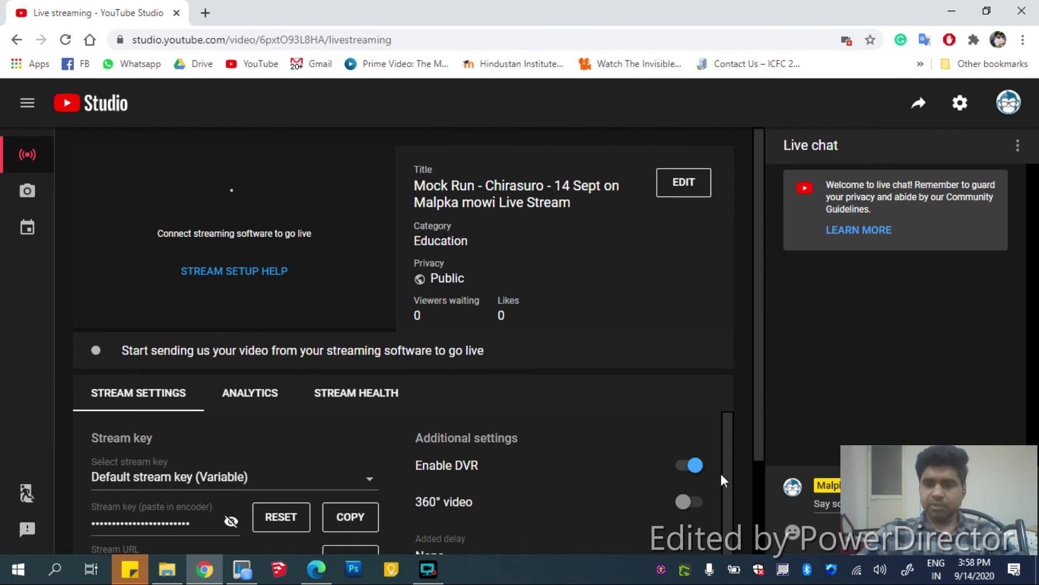
Switch the stream's closed captions on, then back off
{"action": "scroll", "coordinate": [585, 462], "scroll_direction": "down", "scroll_amount": 2}
{"action": "scroll", "coordinate": [585, 462], "scroll_direction": "up", "scroll_amount": 2}
{"action": "scroll", "coordinate": [542, 476], "scroll_direction": "down", "scroll_amount": 2}
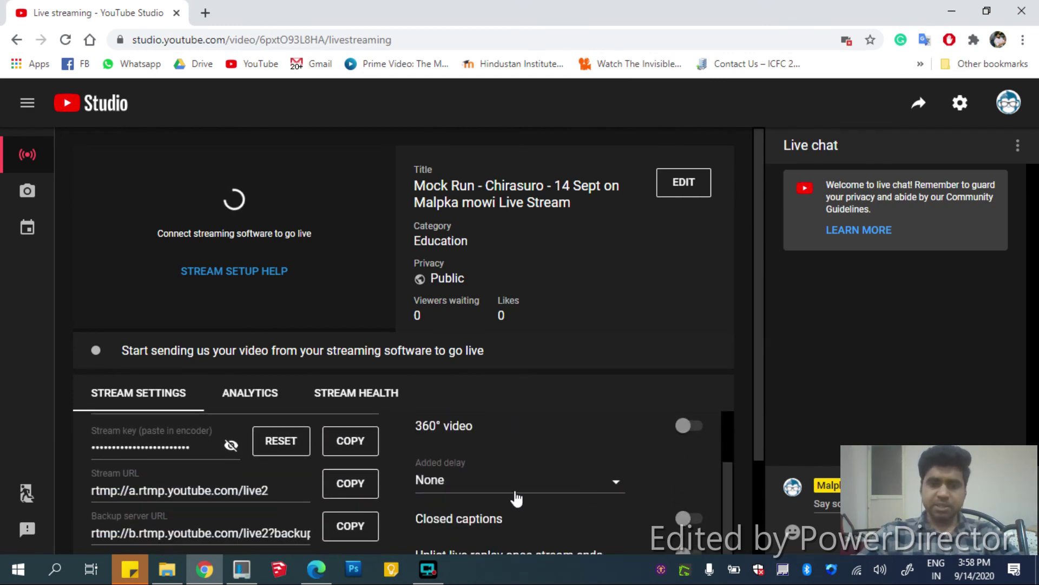
{"action": "scroll", "coordinate": [650, 490], "scroll_direction": "down", "scroll_amount": 1}
{"action": "left_click", "coordinate": [688, 475]}
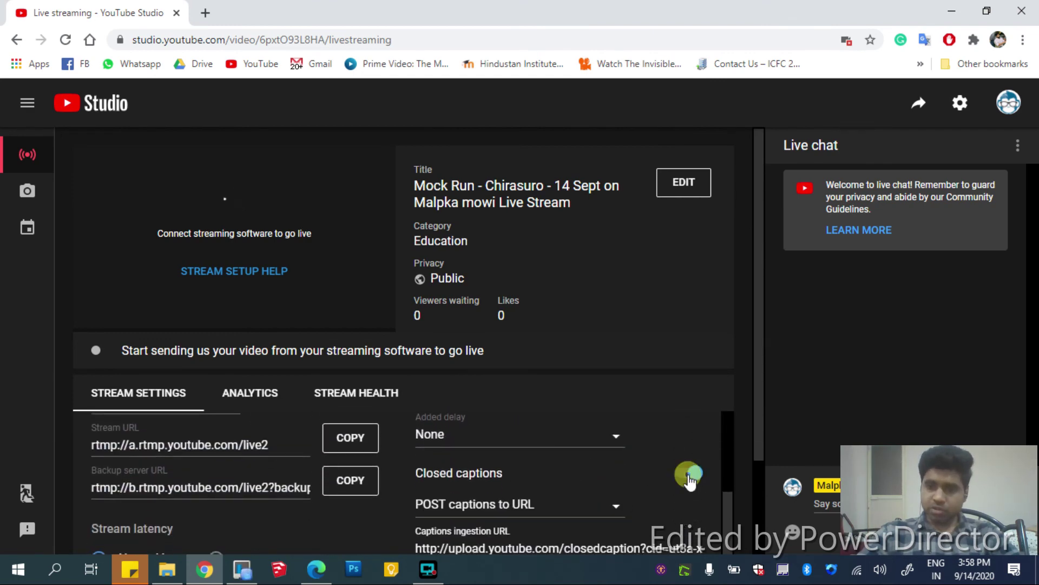
{"action": "left_click", "coordinate": [695, 473]}
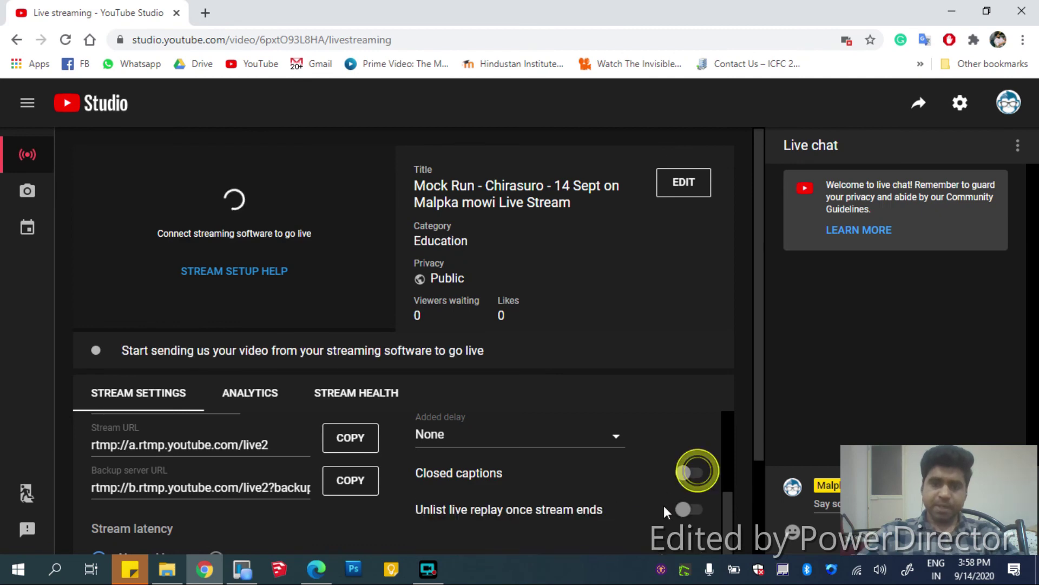
Scroll back to the top and bring up the account menu
{"action": "scroll", "coordinate": [663, 505], "scroll_direction": "down", "scroll_amount": 2}
{"action": "scroll", "coordinate": [467, 466], "scroll_direction": "up", "scroll_amount": 3}
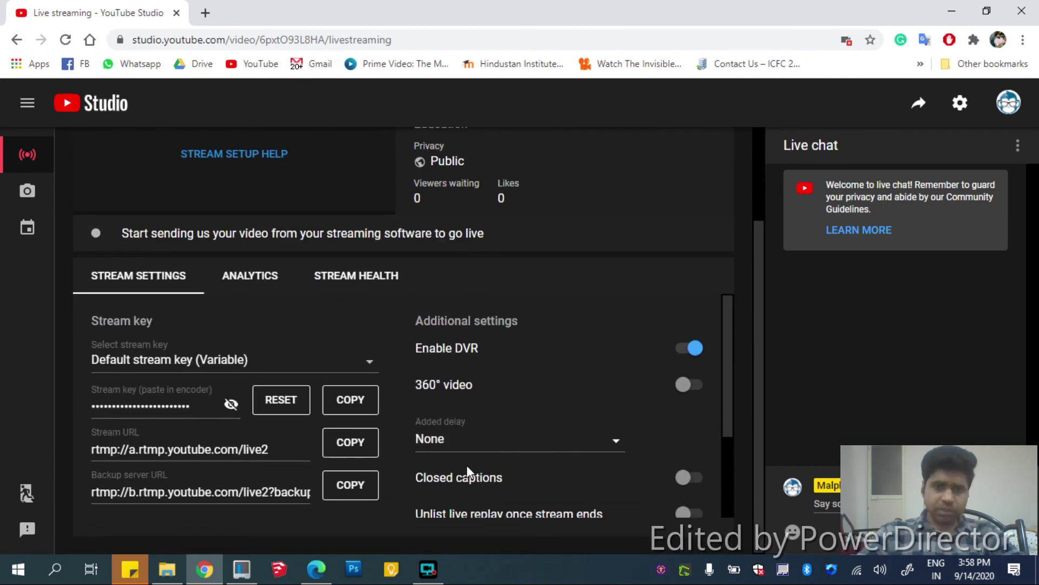
{"action": "scroll", "coordinate": [738, 316], "scroll_direction": "up", "scroll_amount": 2}
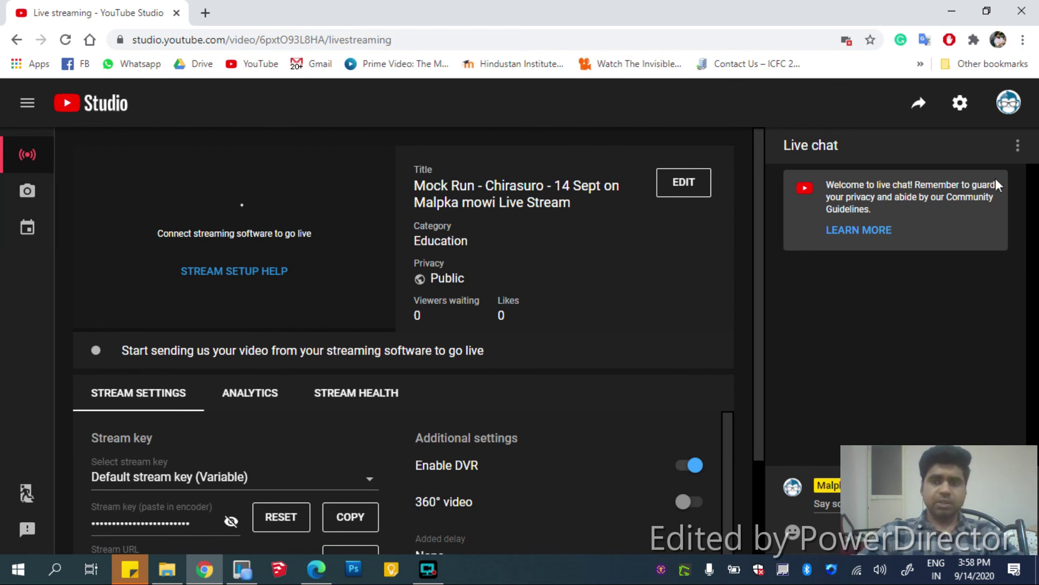
{"action": "left_click", "coordinate": [1008, 103]}
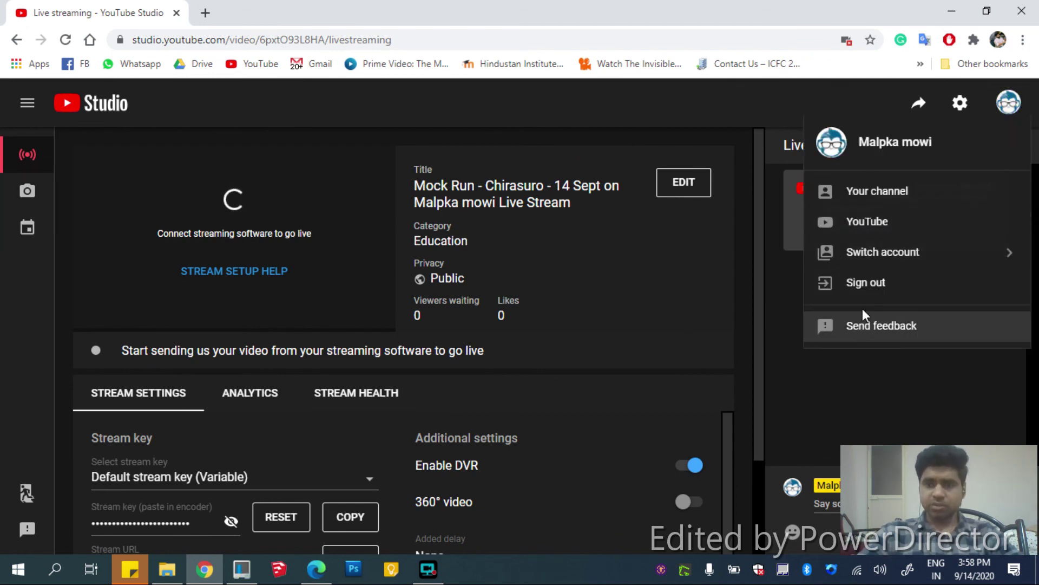